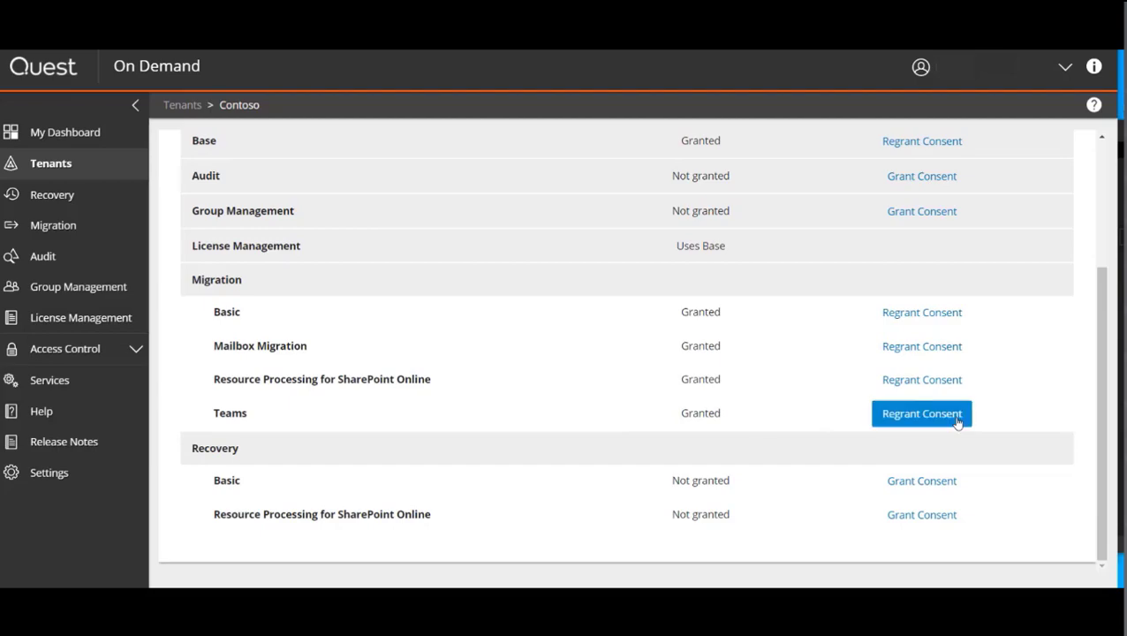
Step: Regrant consent for the Migration Teams module, signing in with the source tenant admin account and its password, and accept the requested permissions
{"action": "left_click", "coordinate": [957, 423]}
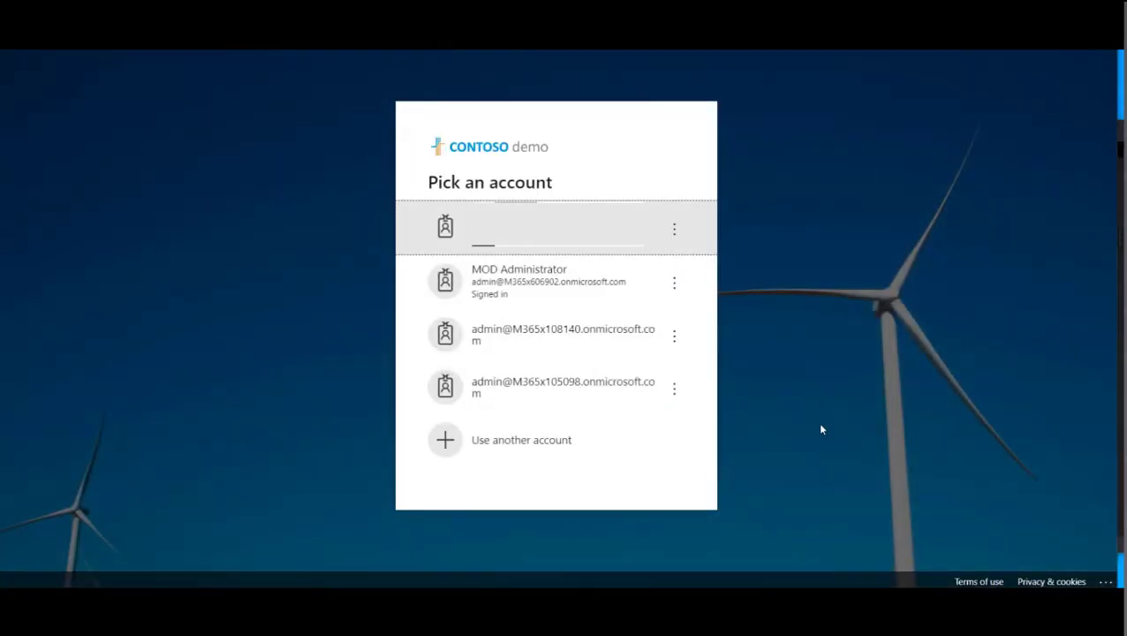
{"action": "left_click", "coordinate": [598, 348]}
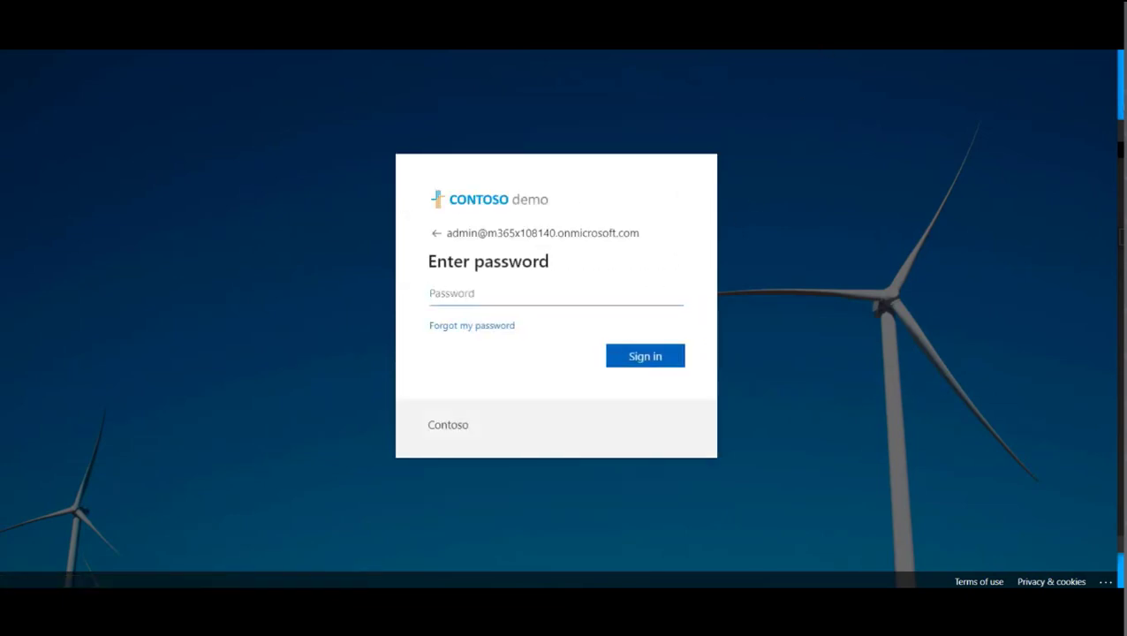
{"action": "left_click", "coordinate": [520, 295]}
{"action": "key", "text": "ctrl+v"}
{"action": "left_click", "coordinate": [657, 362]}
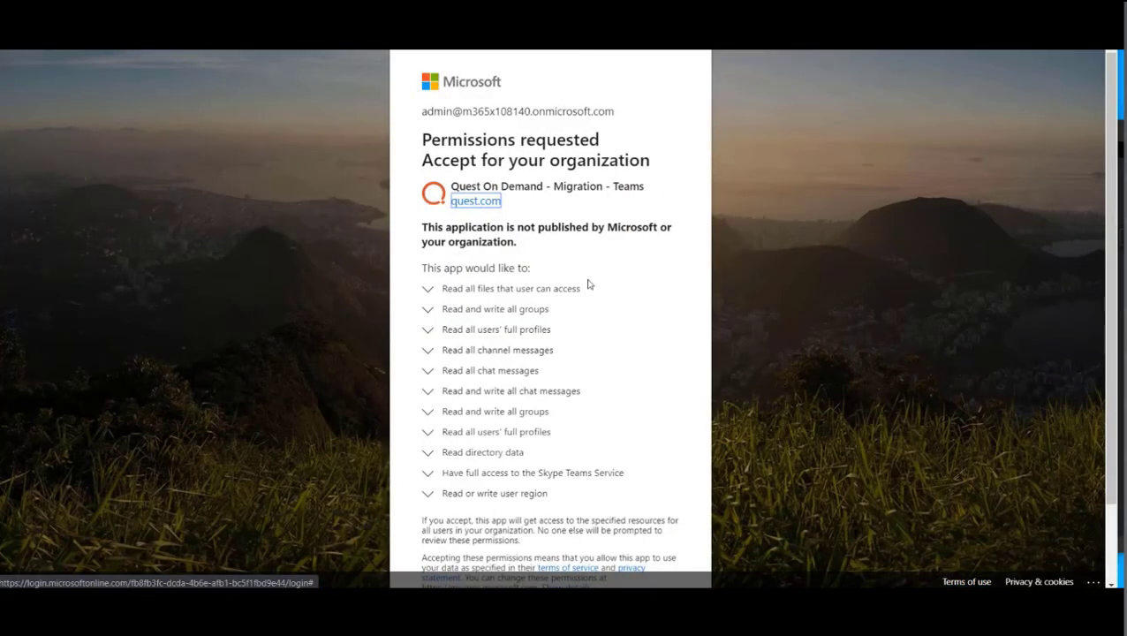
{"action": "scroll", "coordinate": [583, 424], "scroll_direction": "down", "scroll_amount": 2}
{"action": "left_click", "coordinate": [639, 528]}
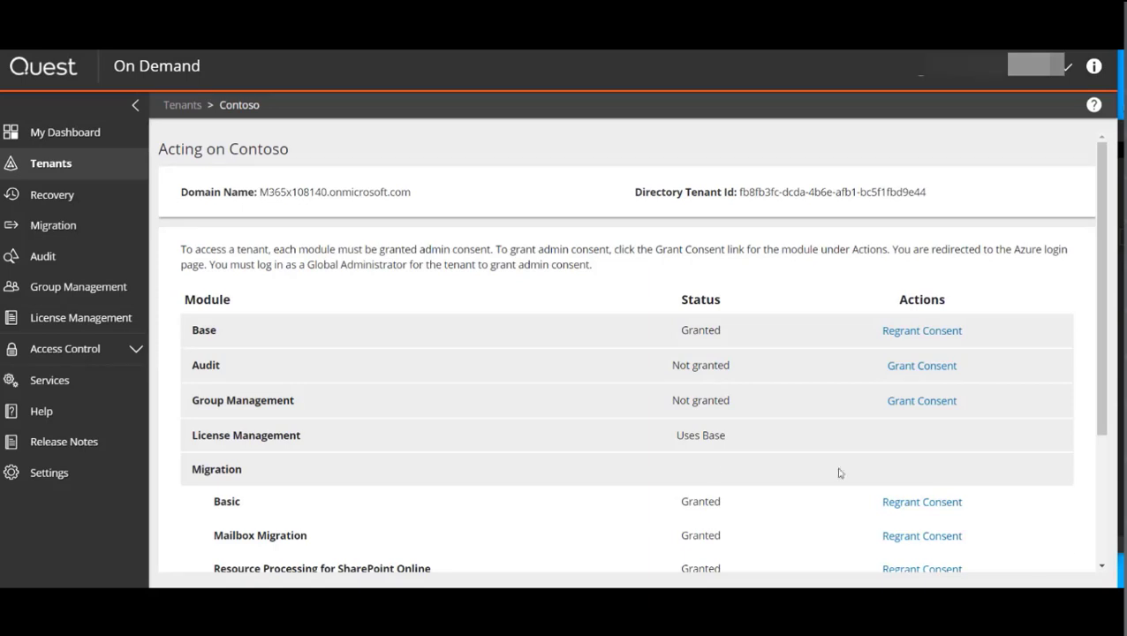
Step: Create a Microsoft Teams migration project with source tenant M365x108140.onmicrosoft.com and target tenant M365x606902.onmicrosoft.com
{"action": "scroll", "coordinate": [839, 473], "scroll_direction": "down", "scroll_amount": 3}
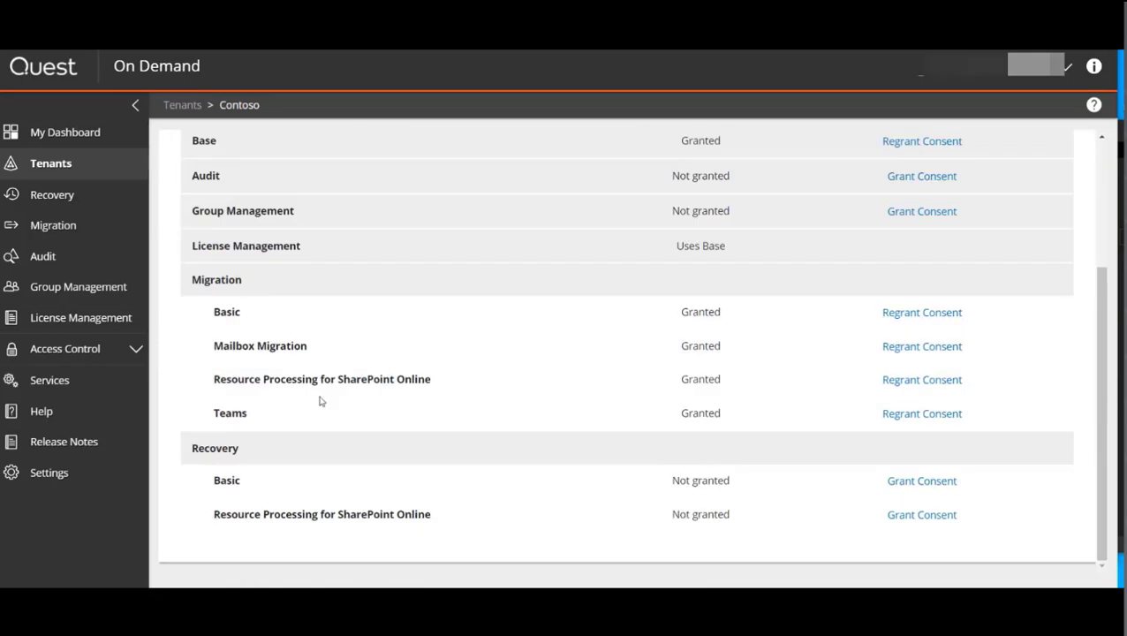
{"action": "left_click", "coordinate": [81, 170]}
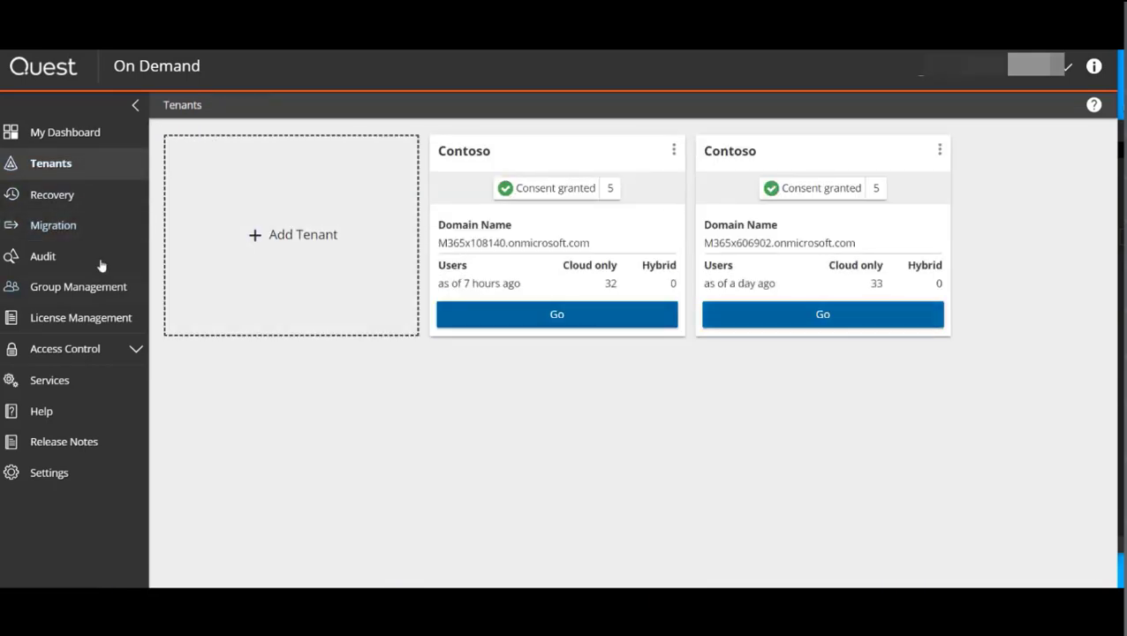
{"action": "left_click", "coordinate": [66, 237]}
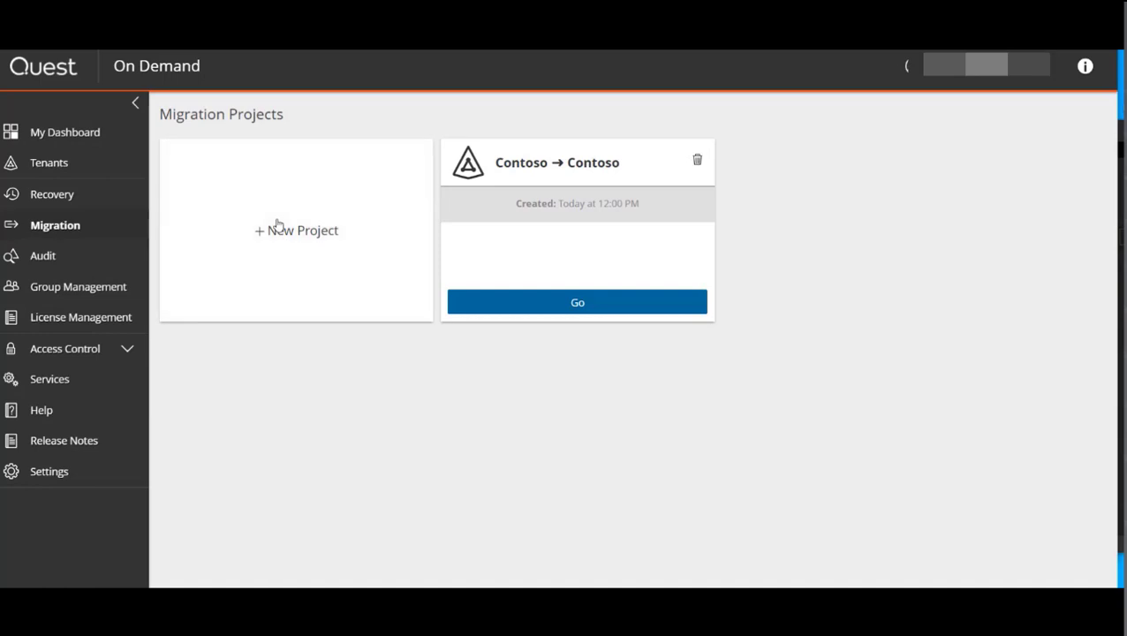
{"action": "left_click", "coordinate": [277, 225]}
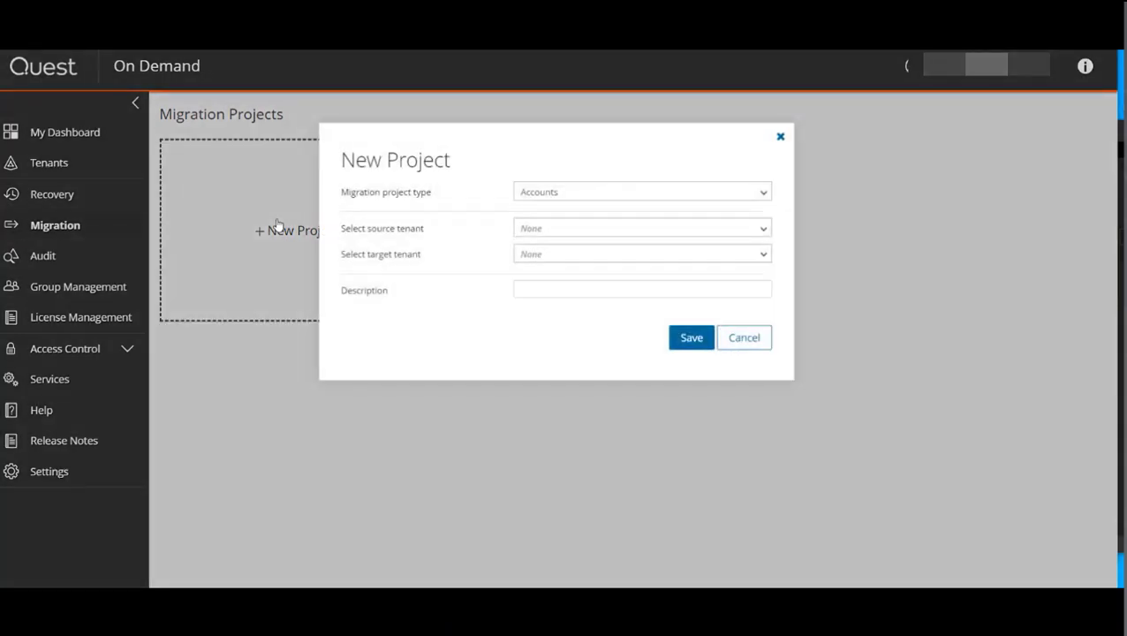
{"action": "left_click", "coordinate": [658, 193]}
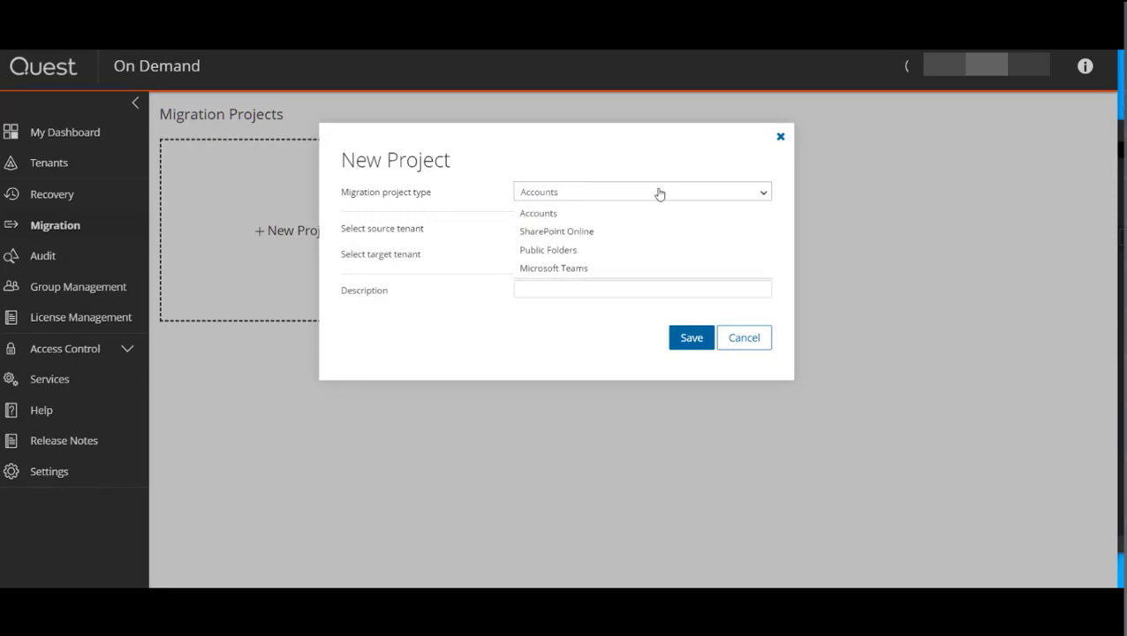
{"action": "left_click", "coordinate": [569, 269]}
{"action": "left_click", "coordinate": [587, 234]}
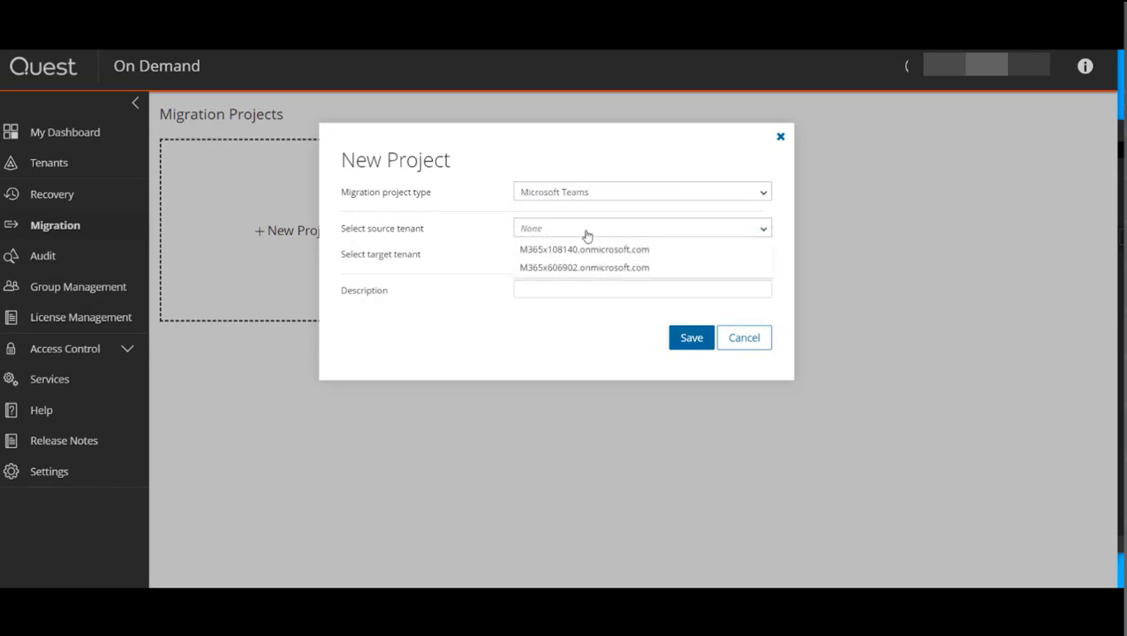
{"action": "left_click", "coordinate": [585, 250]}
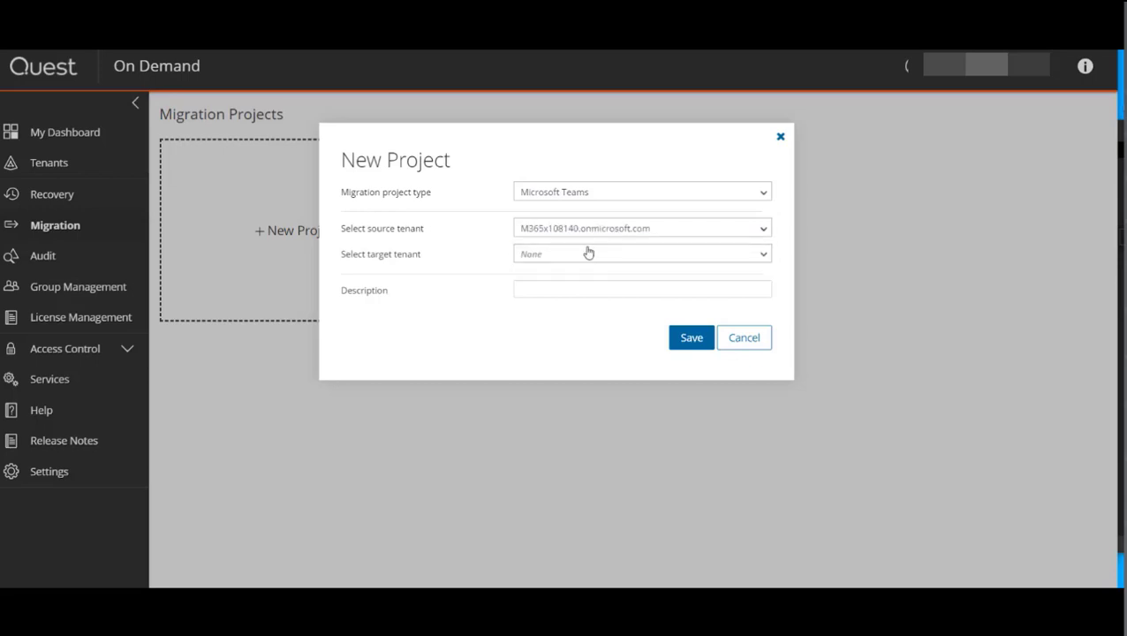
{"action": "left_click", "coordinate": [588, 253]}
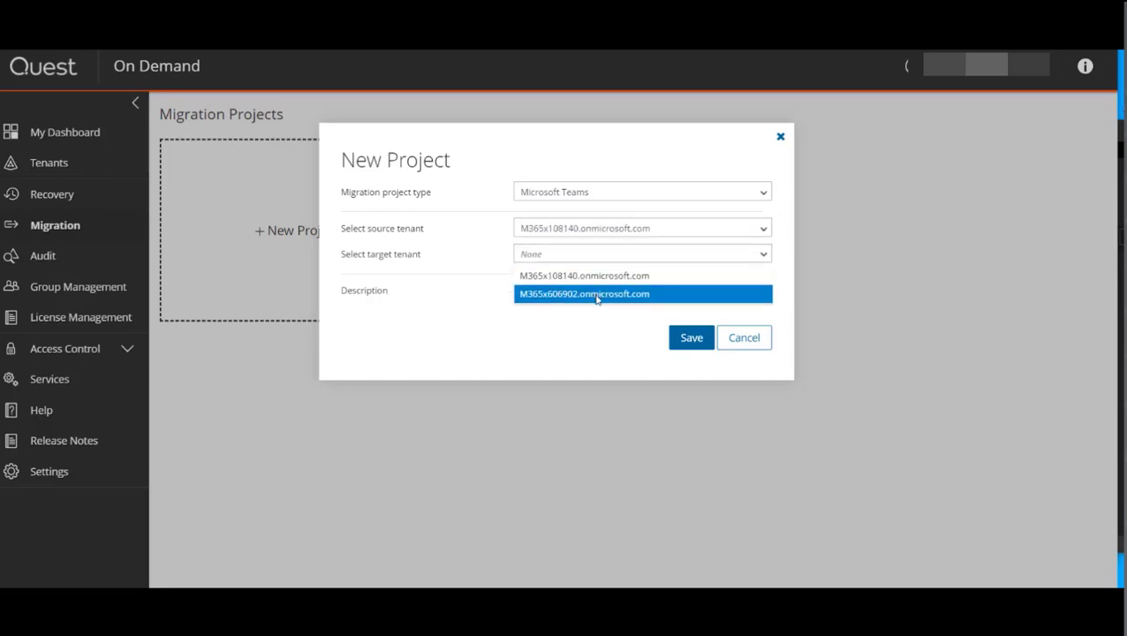
{"action": "left_click", "coordinate": [597, 298]}
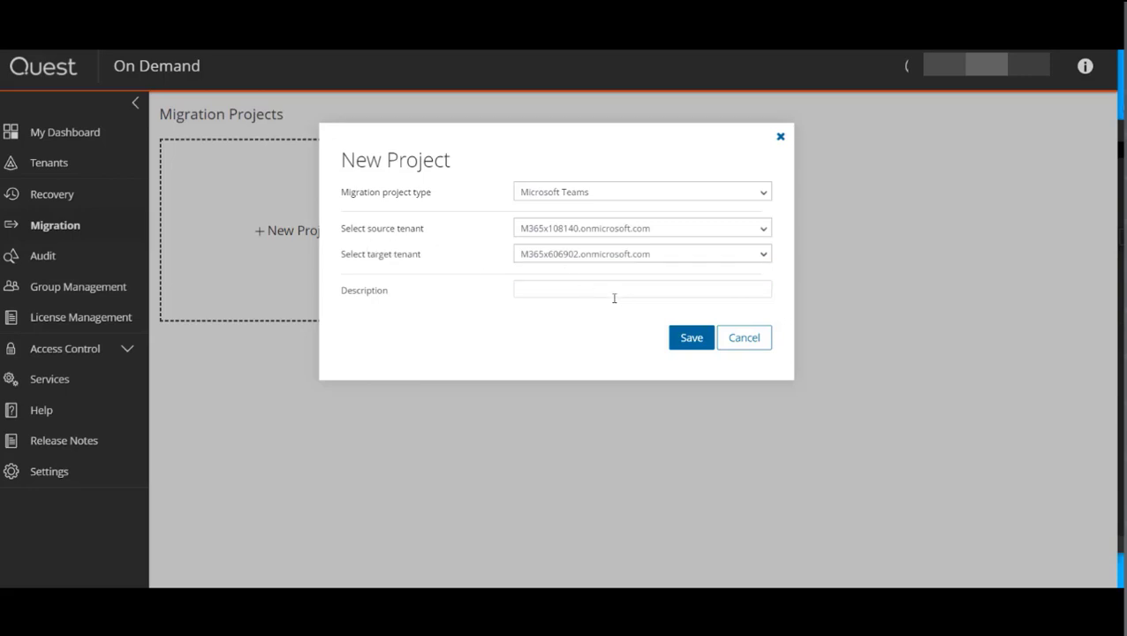
{"action": "left_click", "coordinate": [692, 338]}
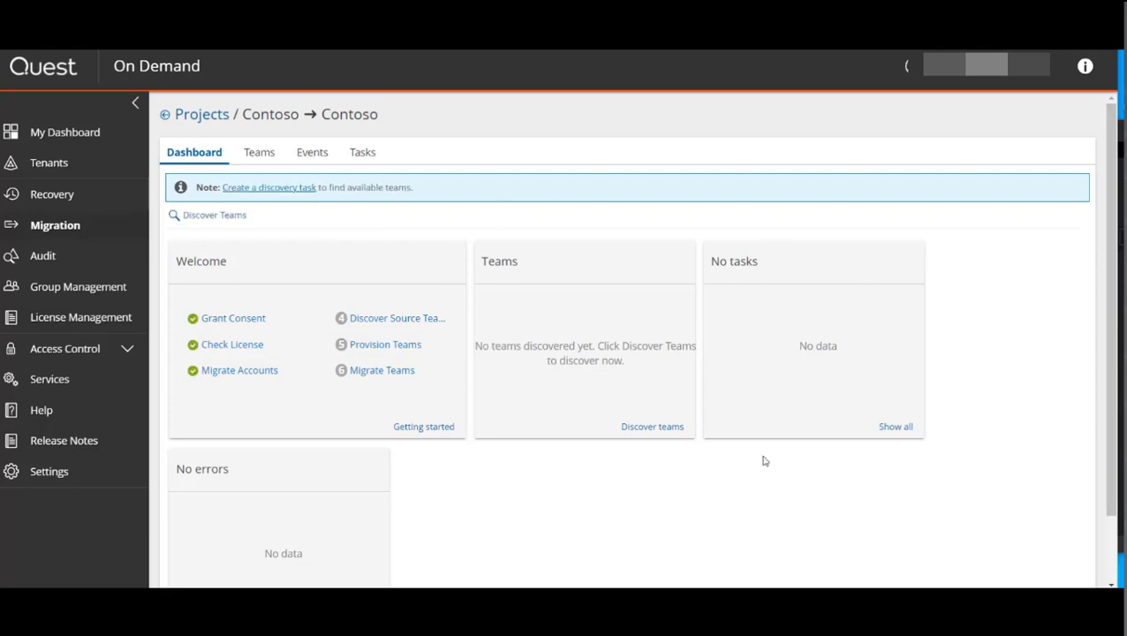
Step: Create and run a Discover Teams discovery task now, then check its progress in the task list
{"action": "left_click", "coordinate": [261, 188]}
{"action": "left_click", "coordinate": [716, 515]}
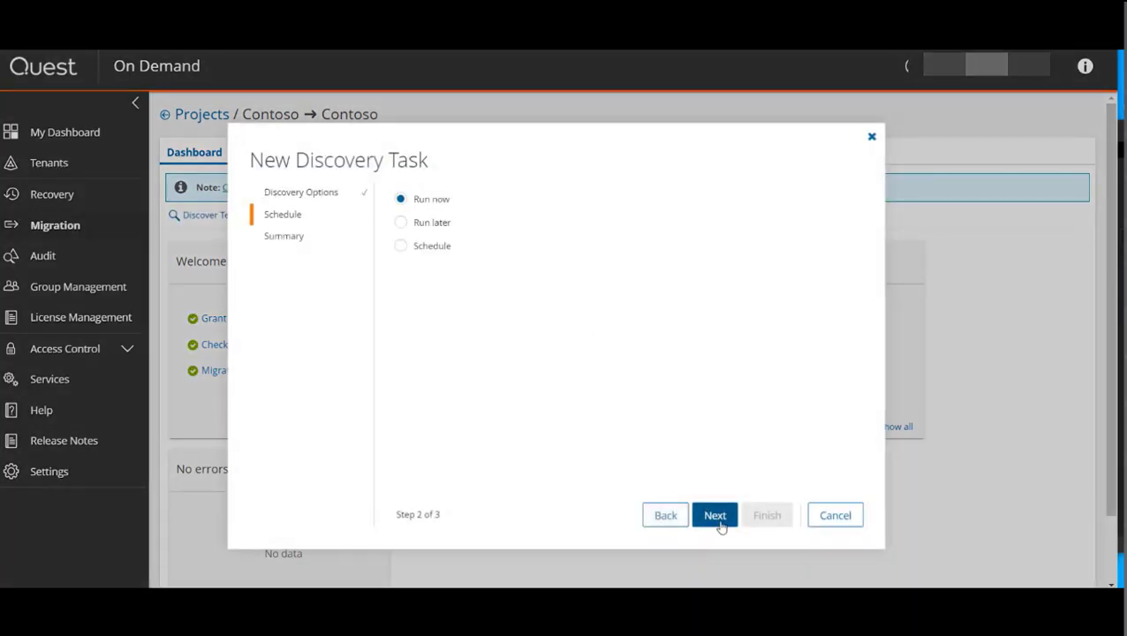
{"action": "left_click", "coordinate": [717, 515]}
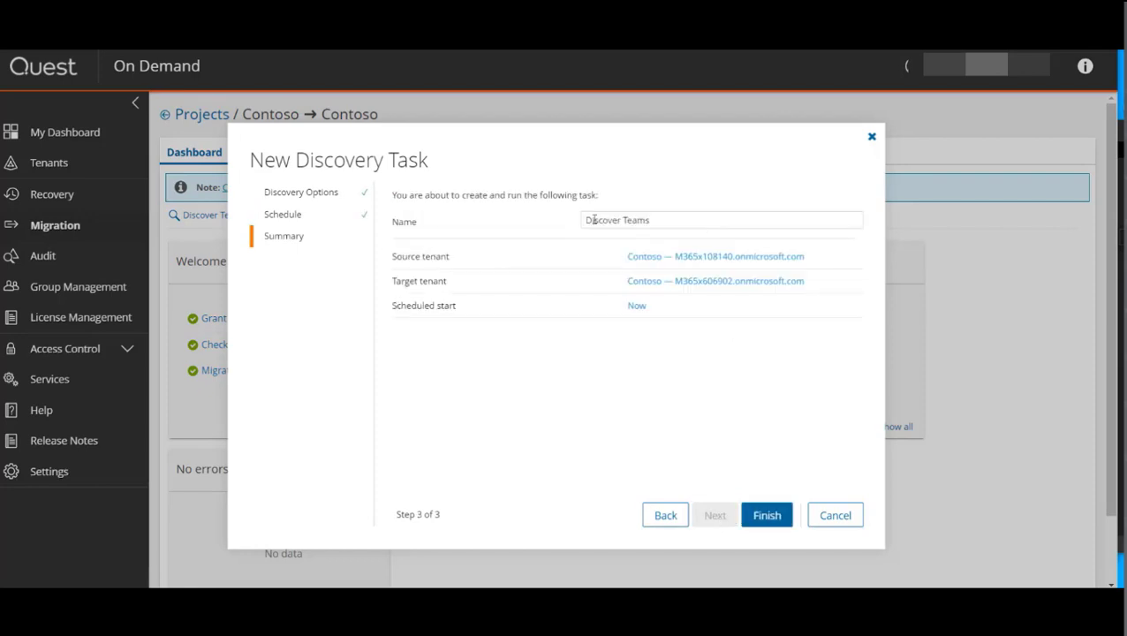
{"action": "left_click", "coordinate": [779, 519]}
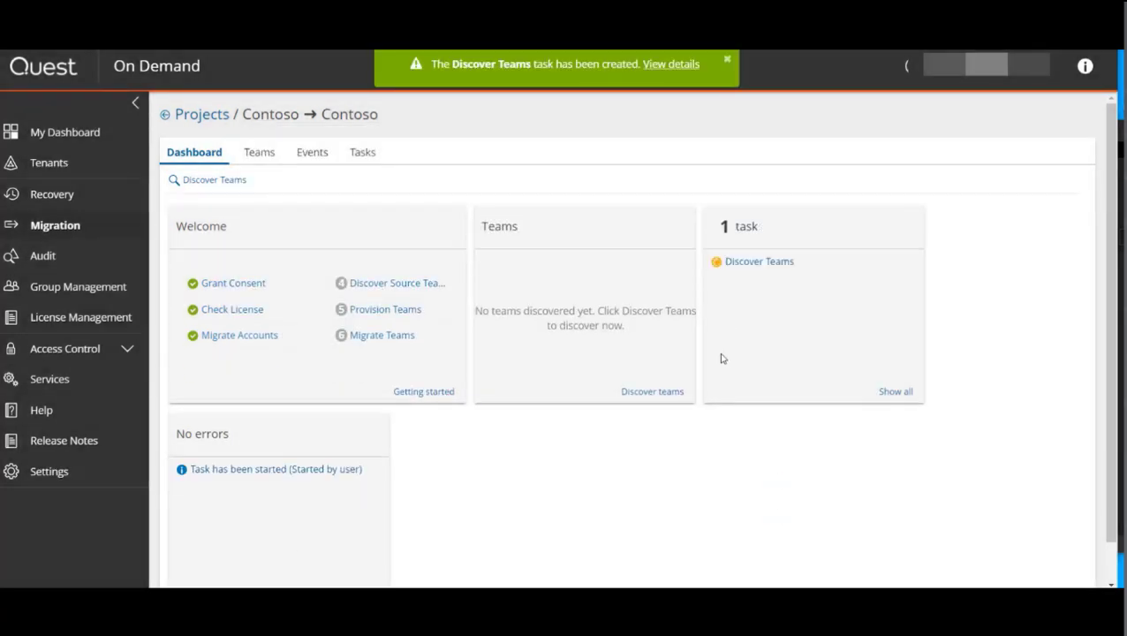
{"action": "left_click", "coordinate": [671, 66]}
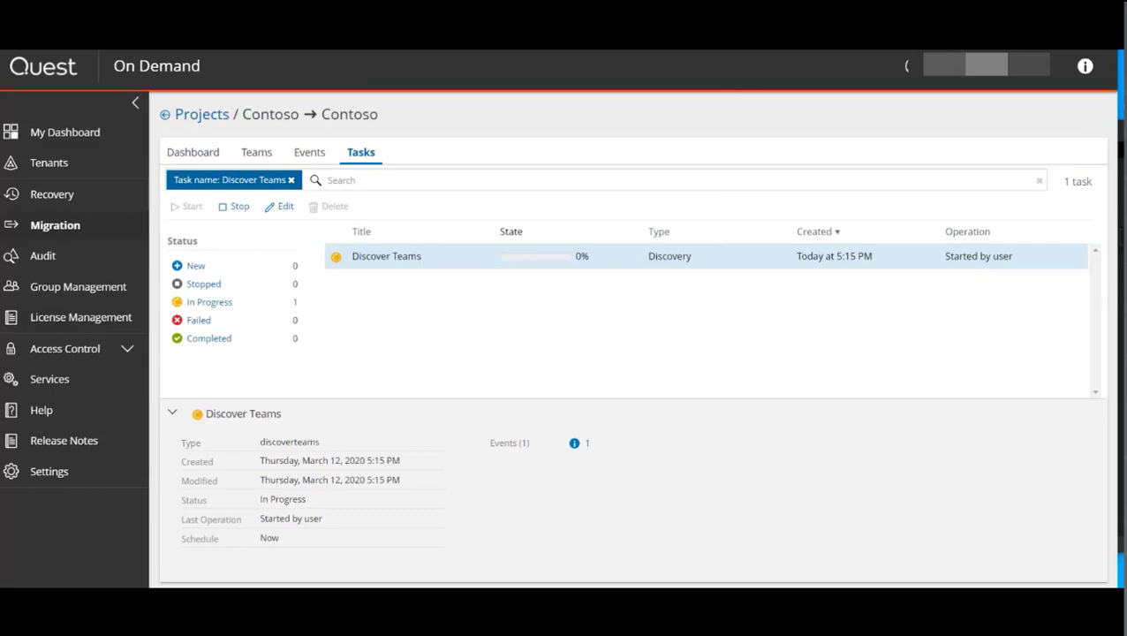
{"action": "left_click", "coordinate": [192, 155]}
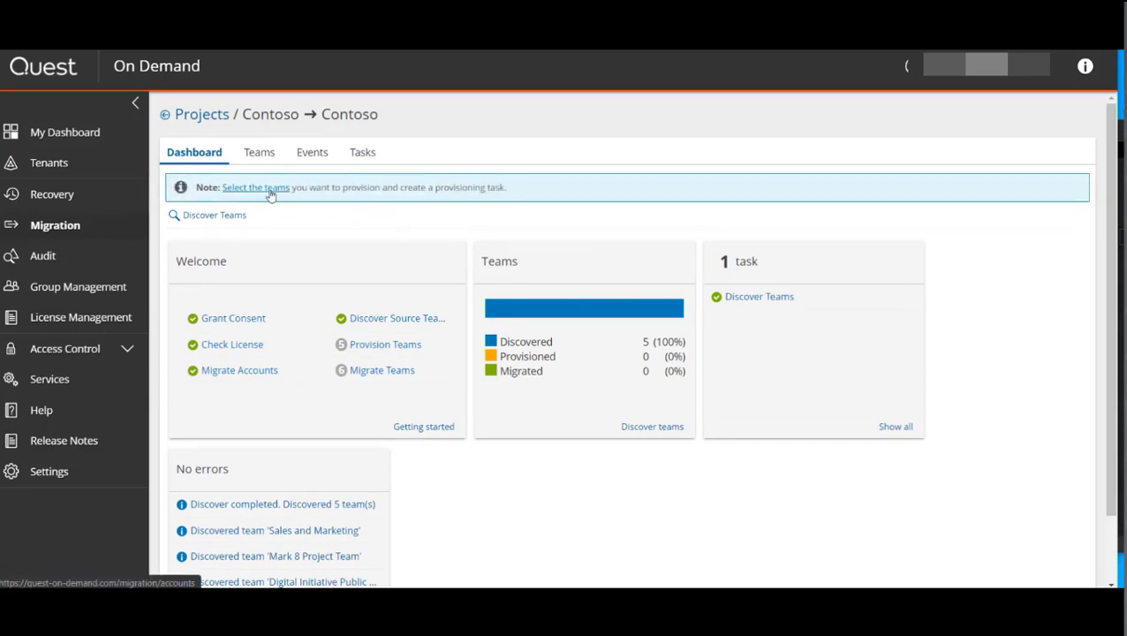
Step: Provision all five discovered teams with the option to merge into existing target teams, running the task now
{"action": "left_click", "coordinate": [270, 189]}
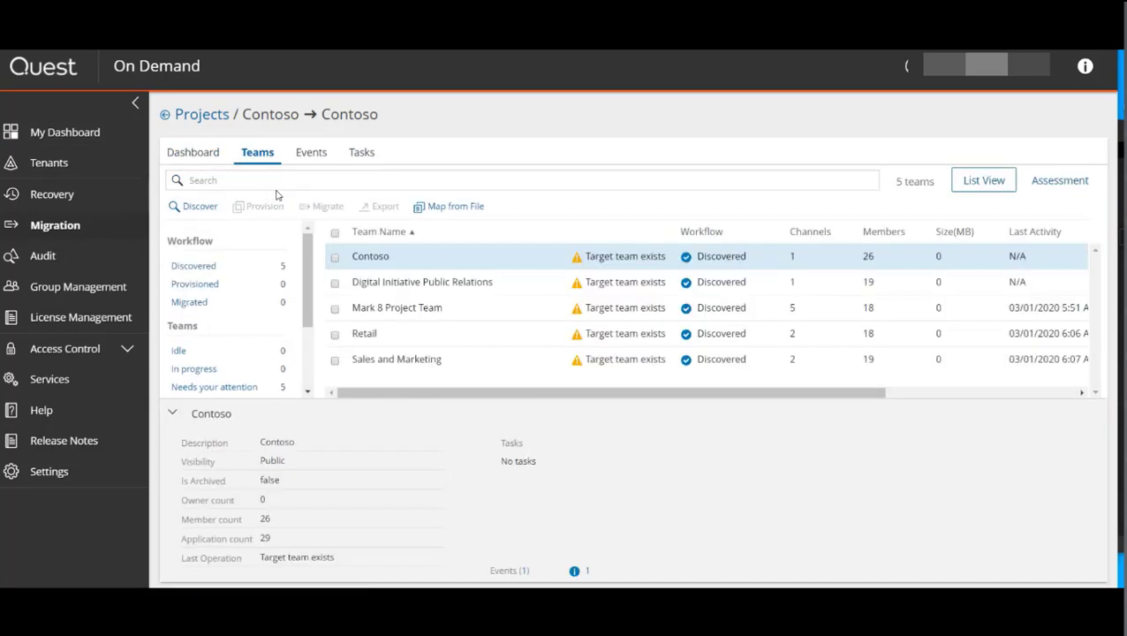
{"action": "left_click", "coordinate": [334, 233]}
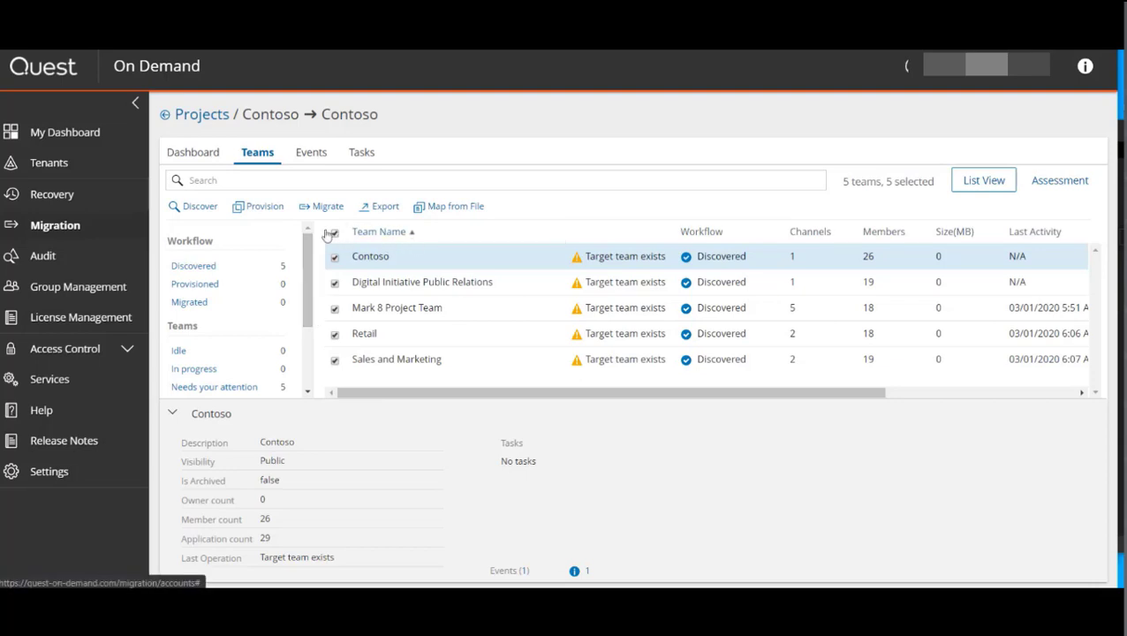
{"action": "left_click", "coordinate": [261, 208]}
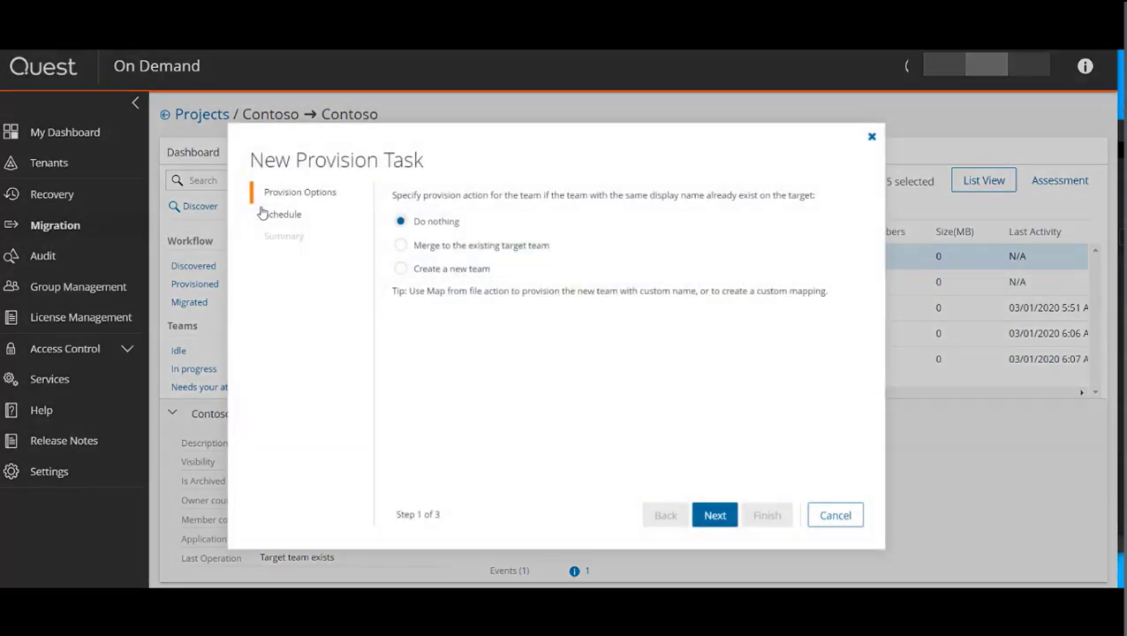
{"action": "left_click", "coordinate": [403, 246]}
{"action": "left_click", "coordinate": [402, 269]}
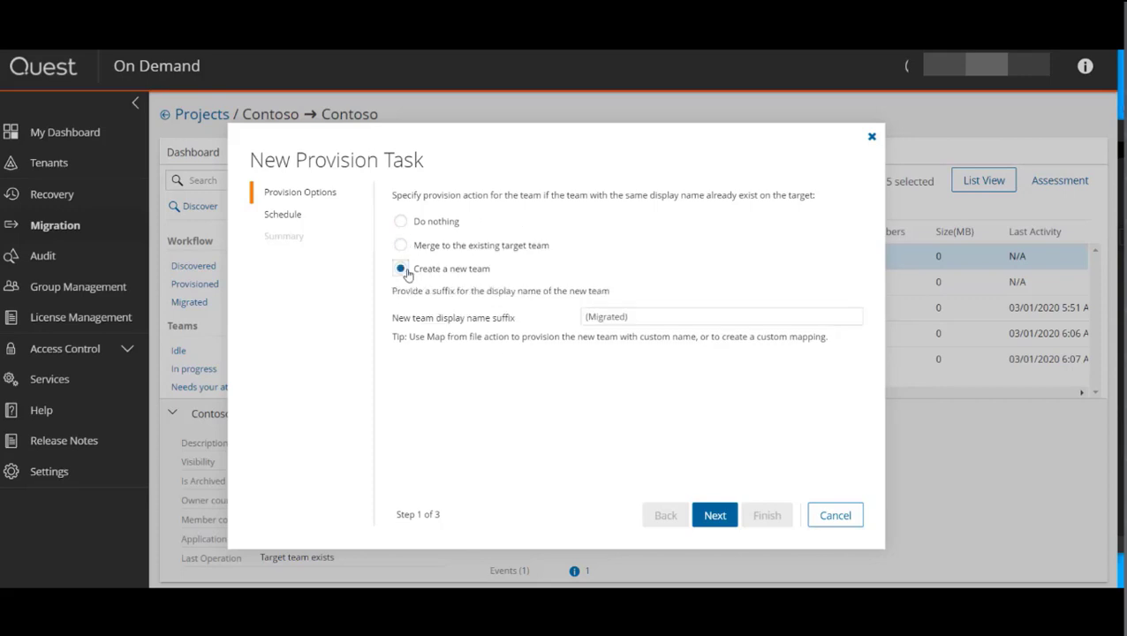
{"action": "left_click_drag", "start_coordinate": [673, 316], "coordinate": [556, 332]}
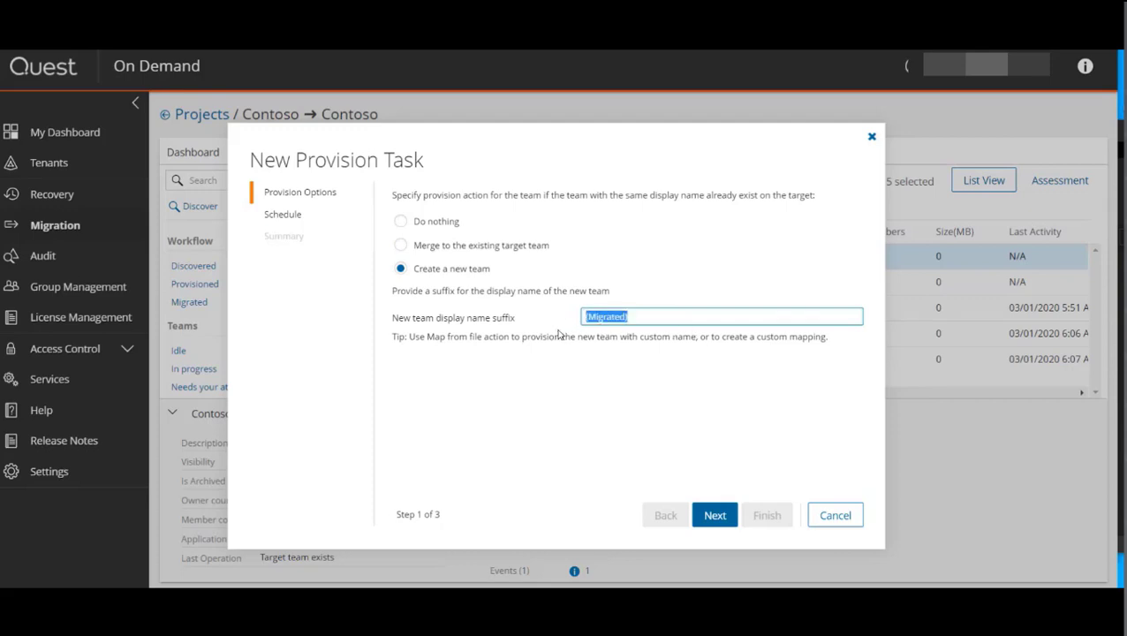
{"action": "left_click", "coordinate": [421, 249]}
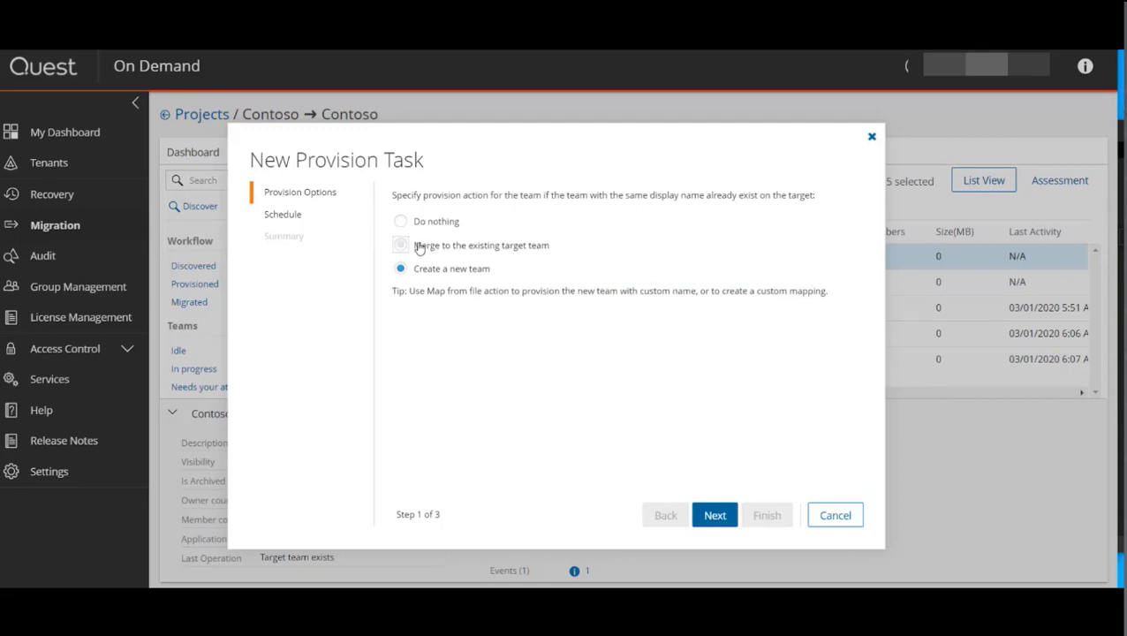
{"action": "left_click", "coordinate": [717, 516]}
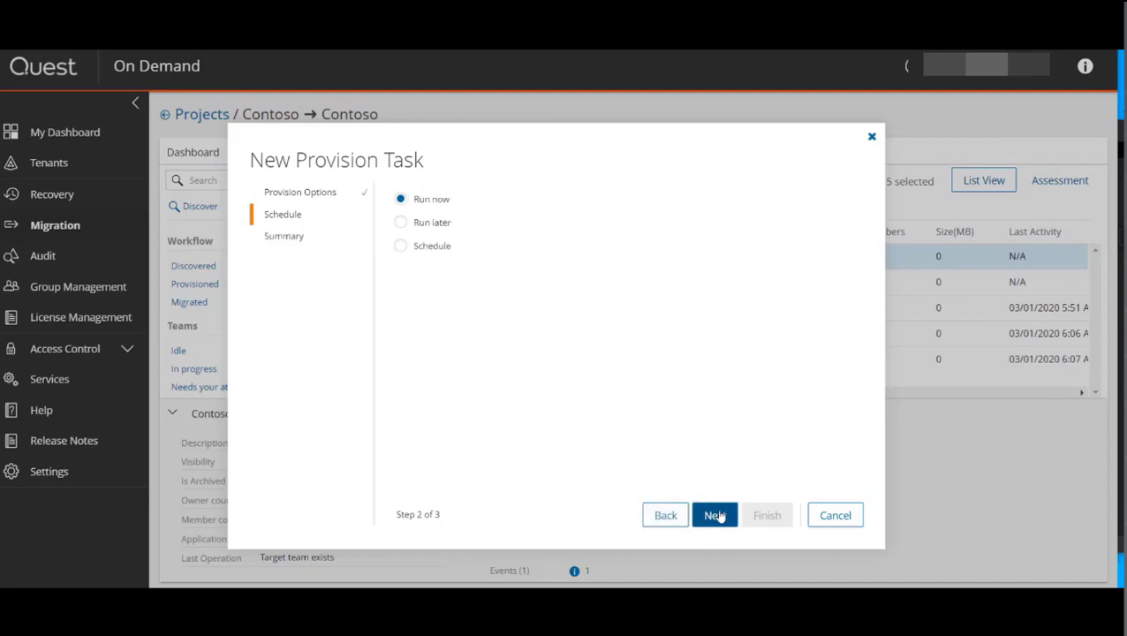
{"action": "left_click", "coordinate": [717, 516]}
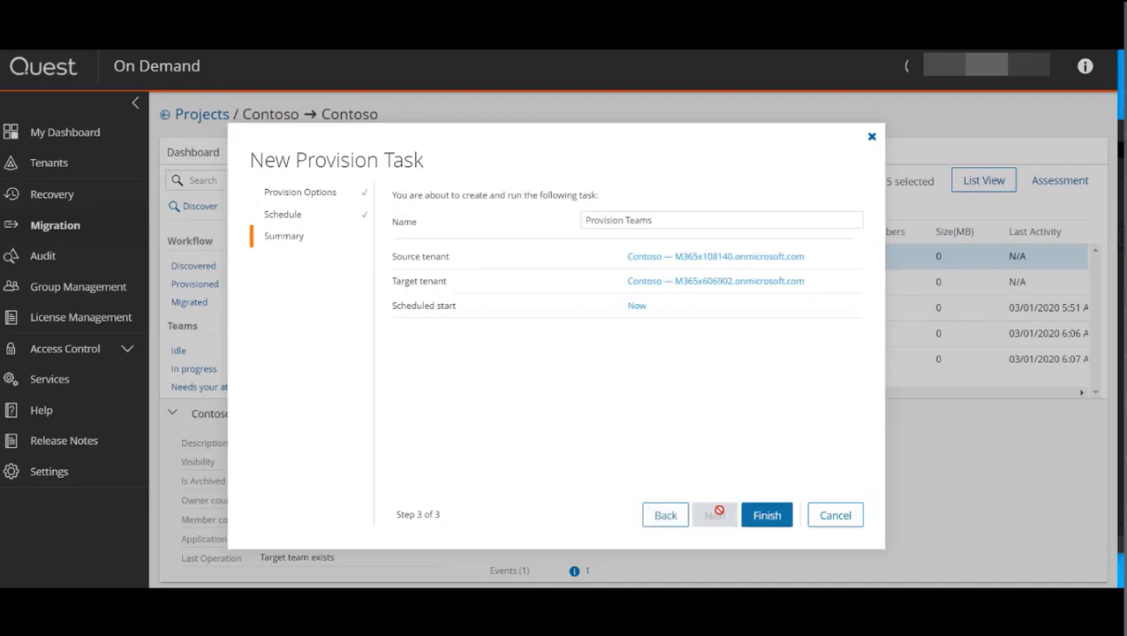
{"action": "left_click", "coordinate": [765, 516]}
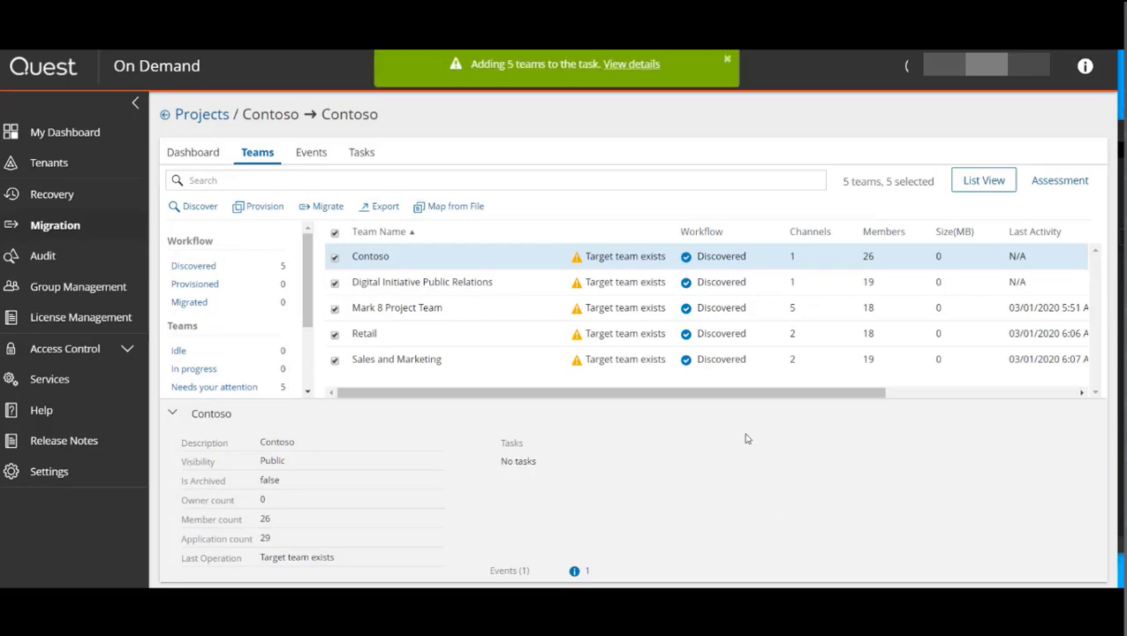
Step: Open the Provision Teams task details to follow its progress
{"action": "left_click", "coordinate": [631, 64]}
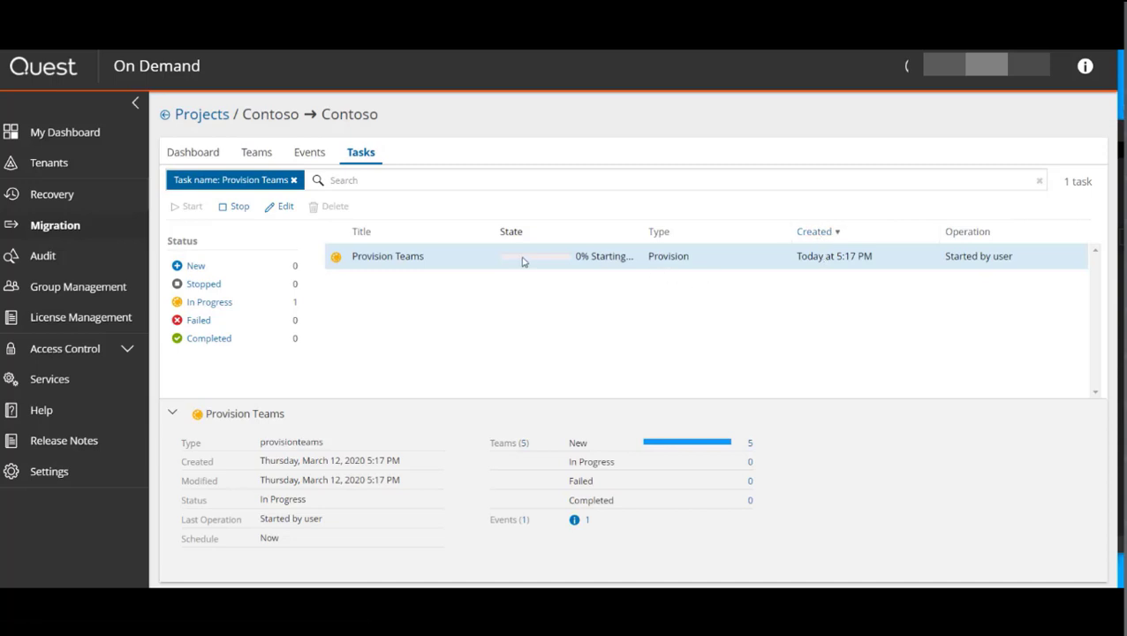
{"action": "mouse_move", "coordinate": [522, 261]}
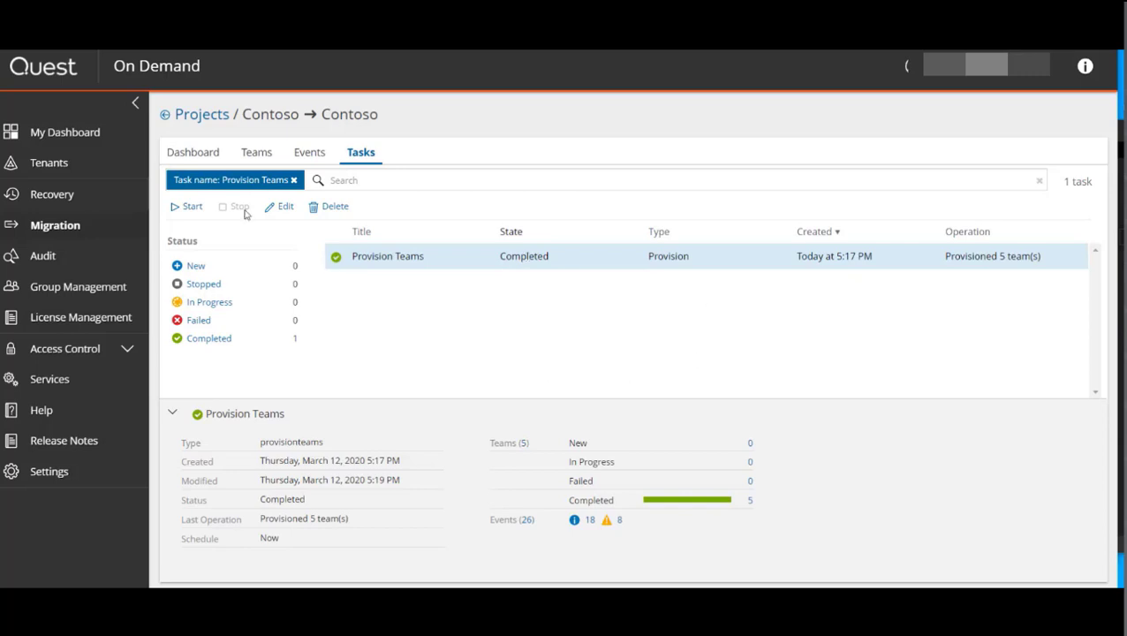
{"action": "left_click", "coordinate": [255, 157]}
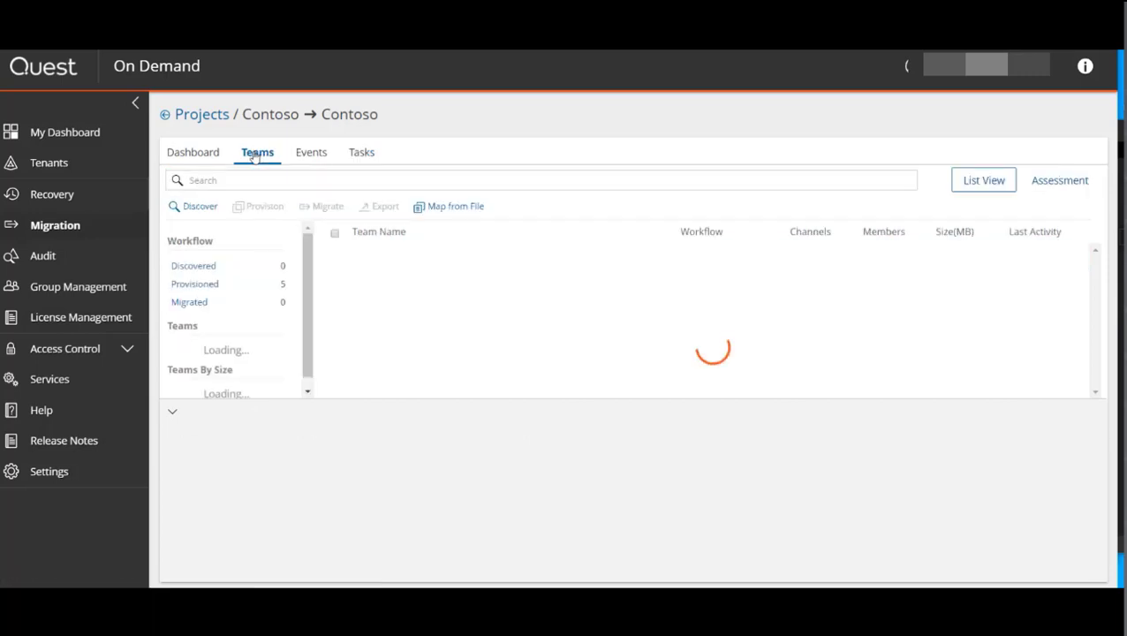
Step: Migrate all five provisioned teams with the Migrate Word/Excel/PowerPoint tab apps option, running the Migrate Teams task now
{"action": "left_click", "coordinate": [335, 234]}
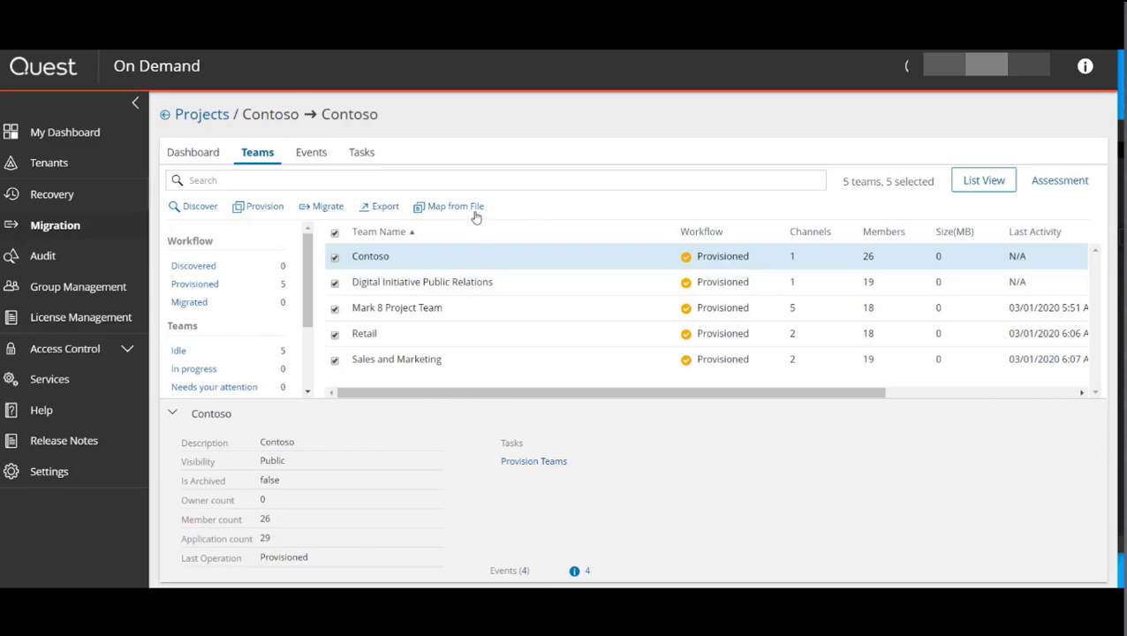
{"action": "left_click", "coordinate": [328, 206]}
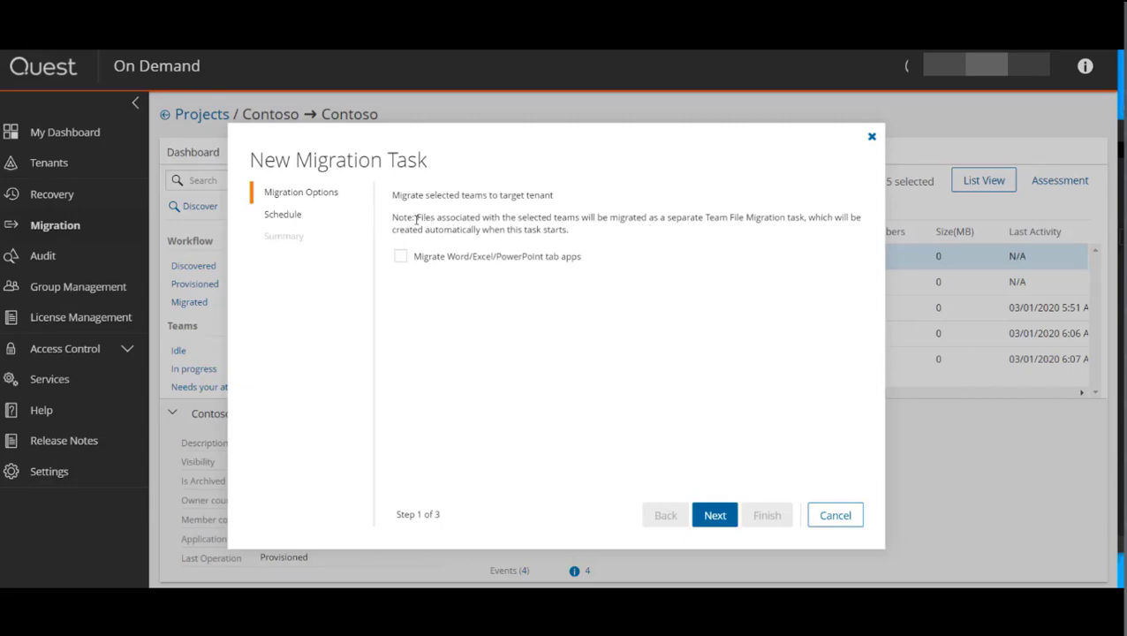
{"action": "left_click_drag", "start_coordinate": [418, 217], "coordinate": [604, 246]}
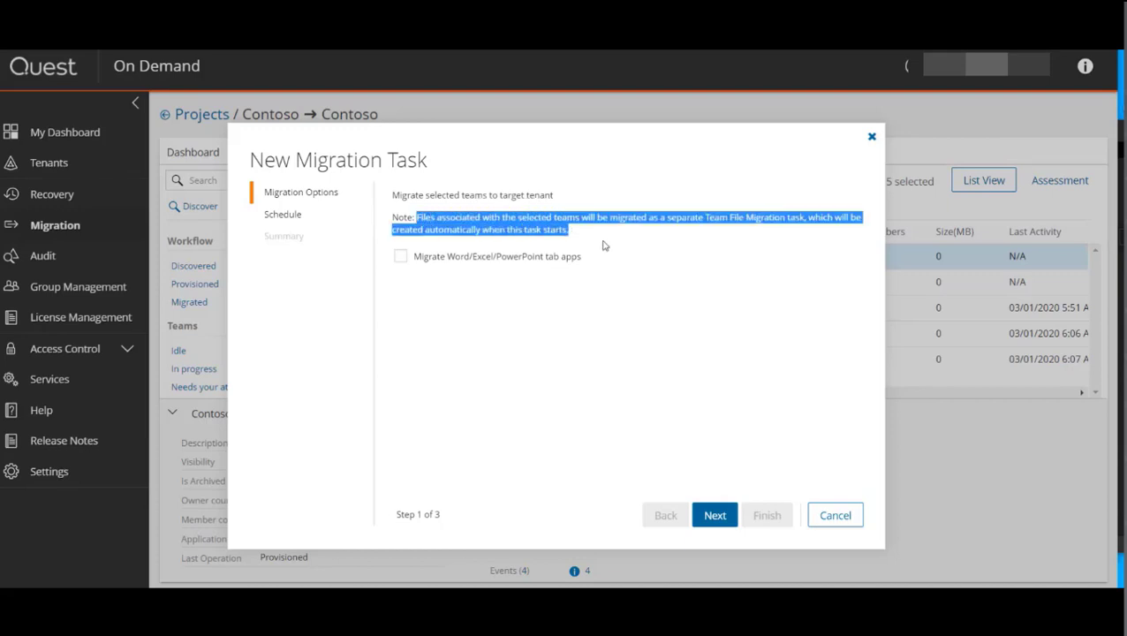
{"action": "left_click", "coordinate": [604, 246]}
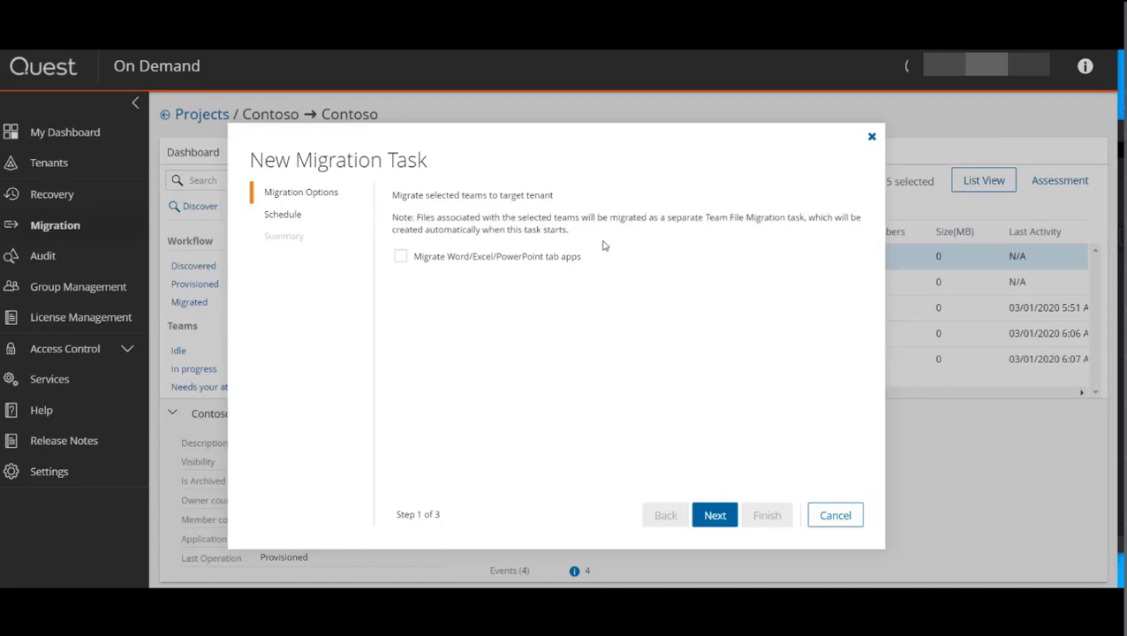
{"action": "left_click", "coordinate": [400, 258]}
{"action": "left_click", "coordinate": [723, 518]}
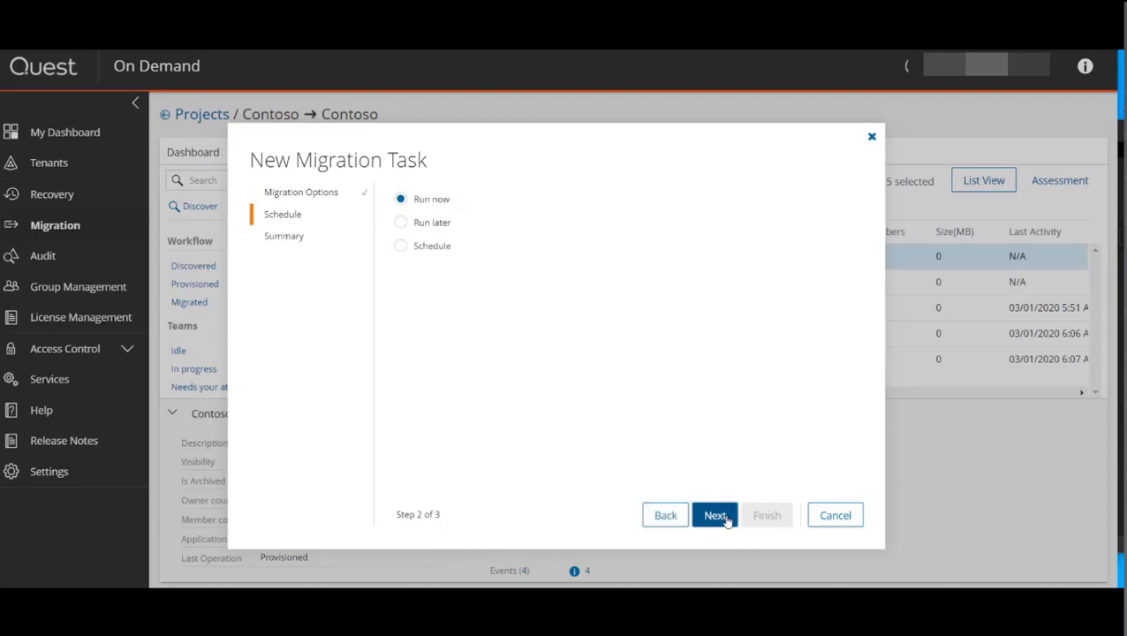
{"action": "left_click", "coordinate": [725, 519]}
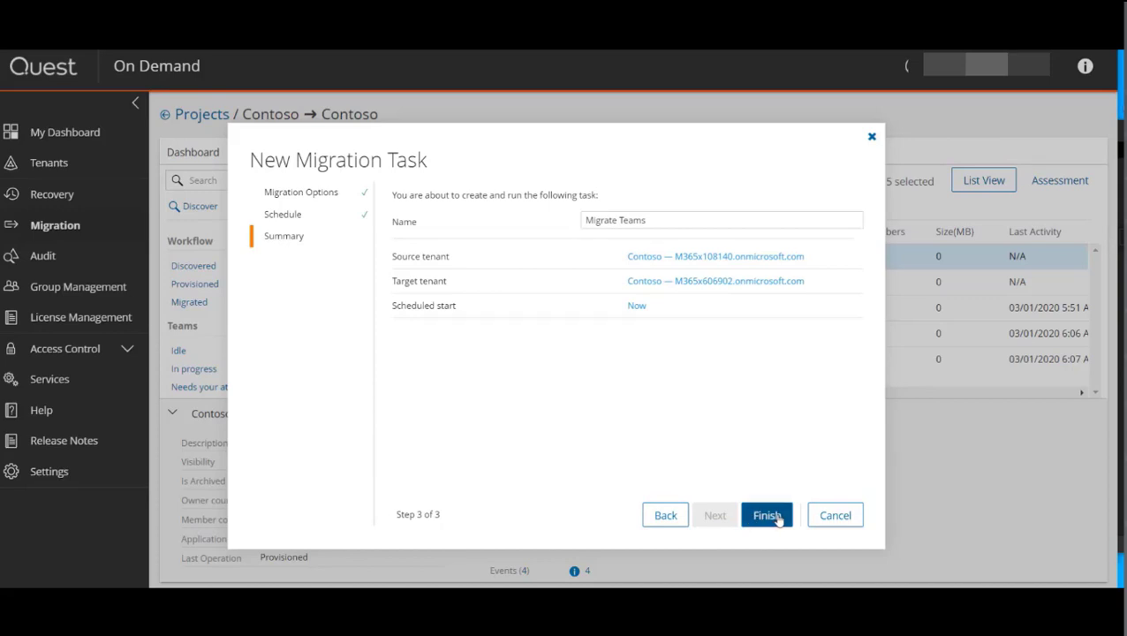
{"action": "left_click", "coordinate": [768, 516]}
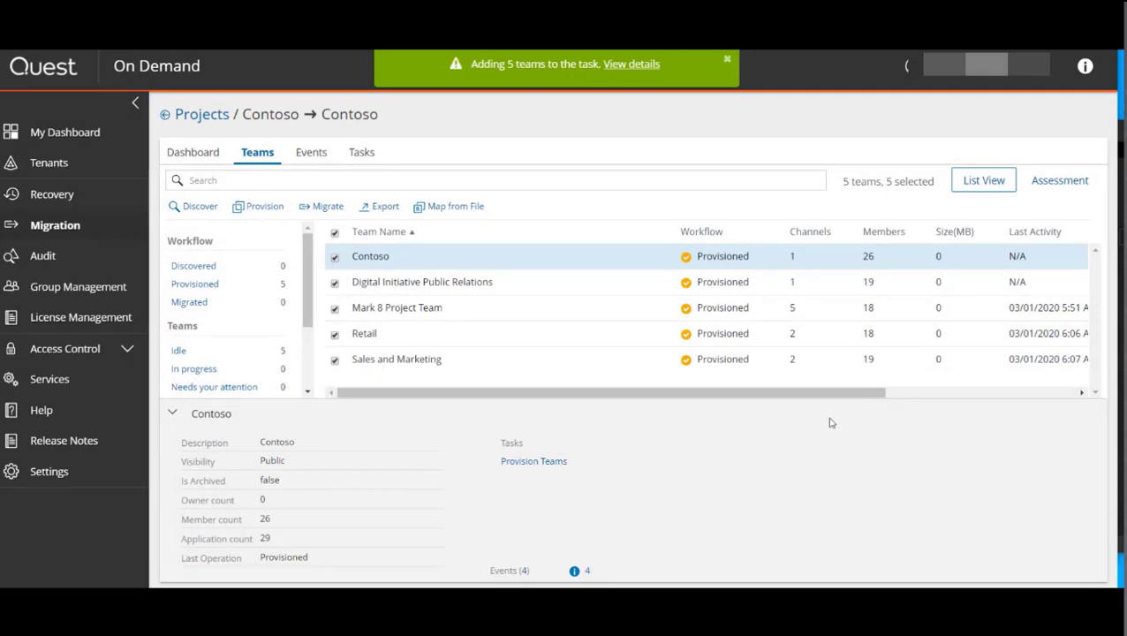
Step: Open the migration task details and review the project's events for the migration
{"action": "left_click", "coordinate": [627, 67]}
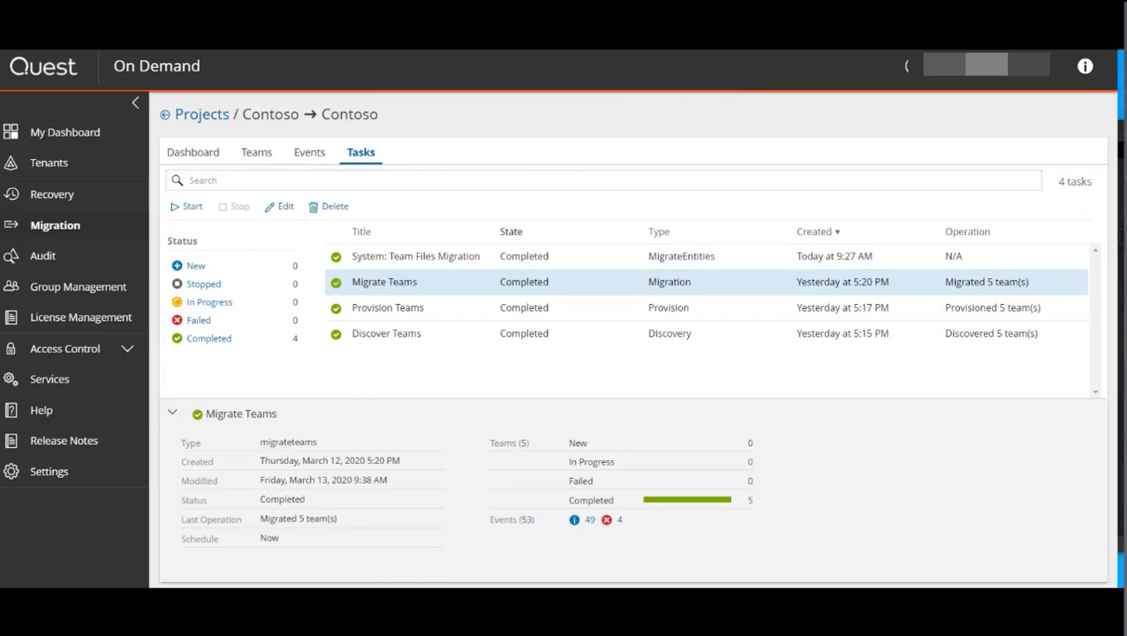
{"action": "left_click", "coordinate": [309, 153]}
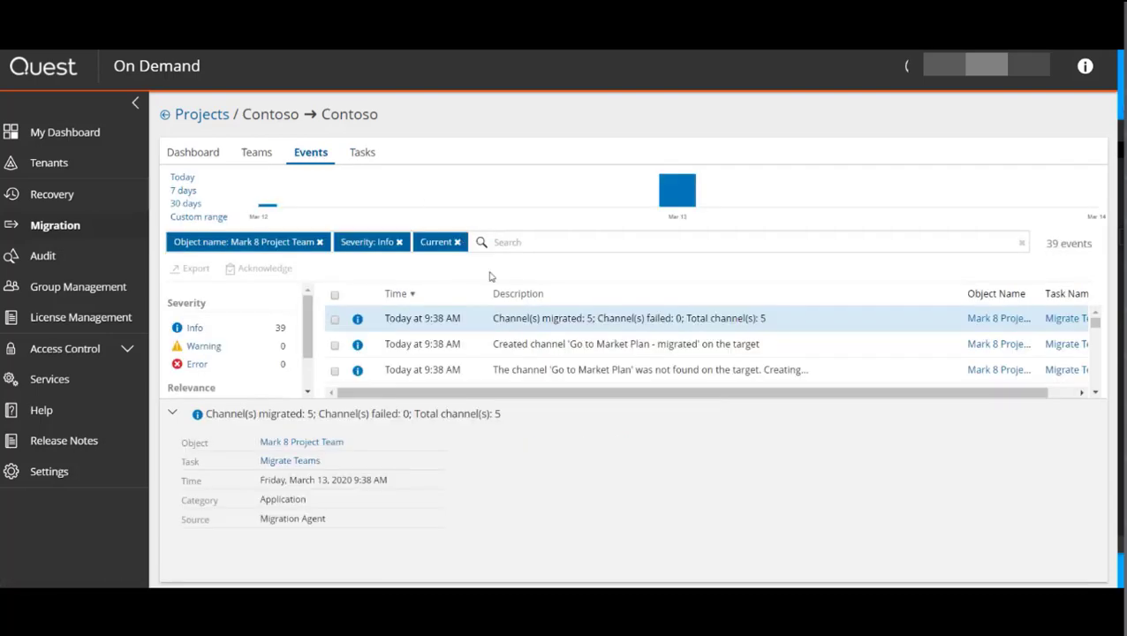